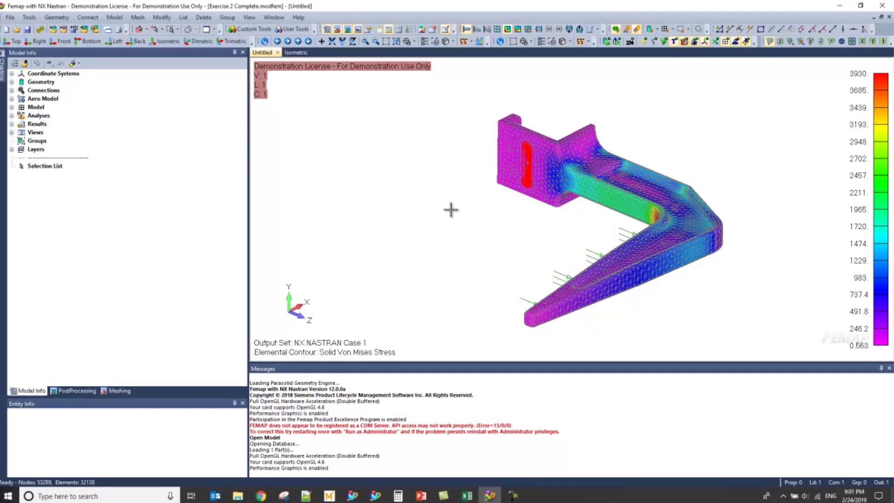
- Examine the Von Mises stress contour on the bracket, focusing on the high-stress fillet at the inner corner
middle_drag(531, 210, 666, 161)
scroll(698, 145, up, 5)
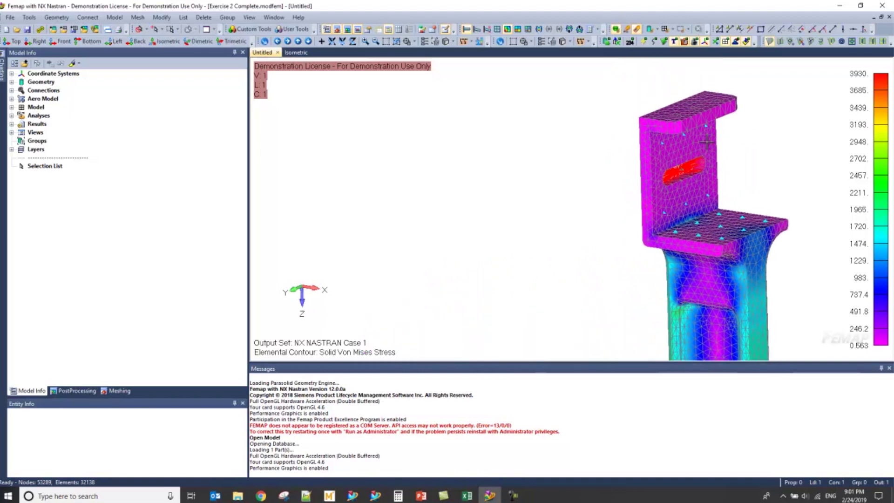
middle_drag(737, 235, 565, 219)
scroll(564, 219, up, 8)
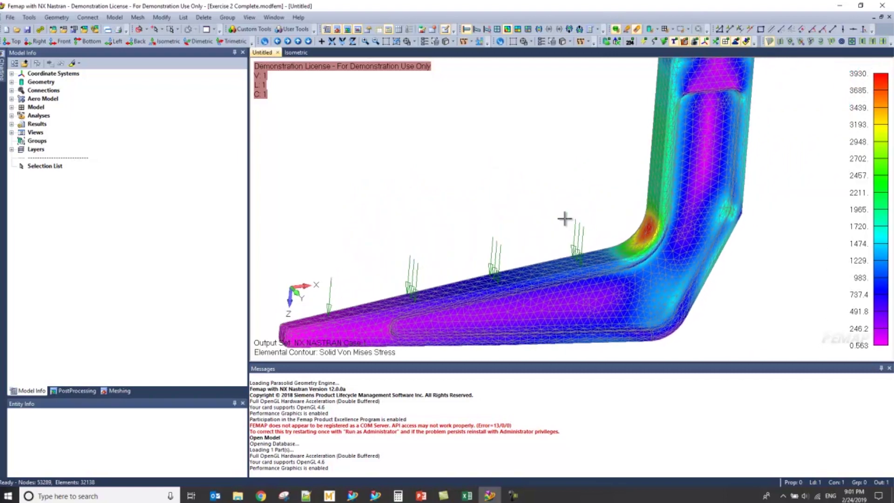
scroll(565, 217, up, 5)
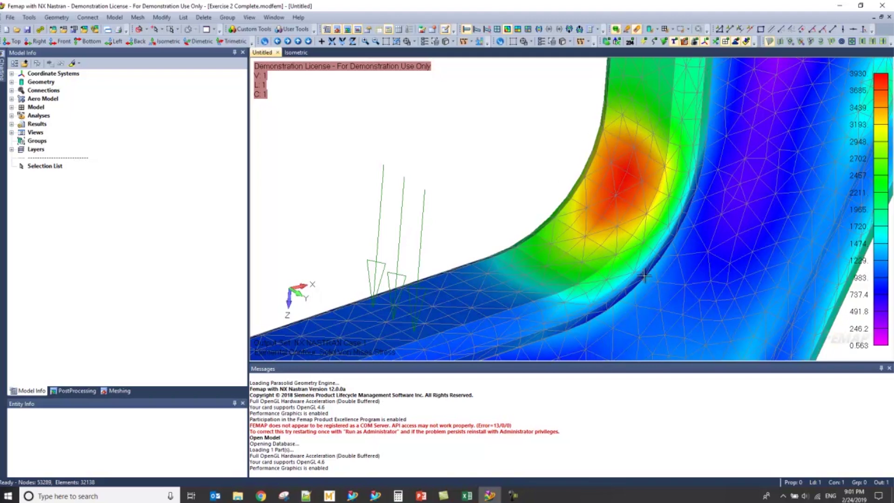
middle_drag(595, 216, 644, 124)
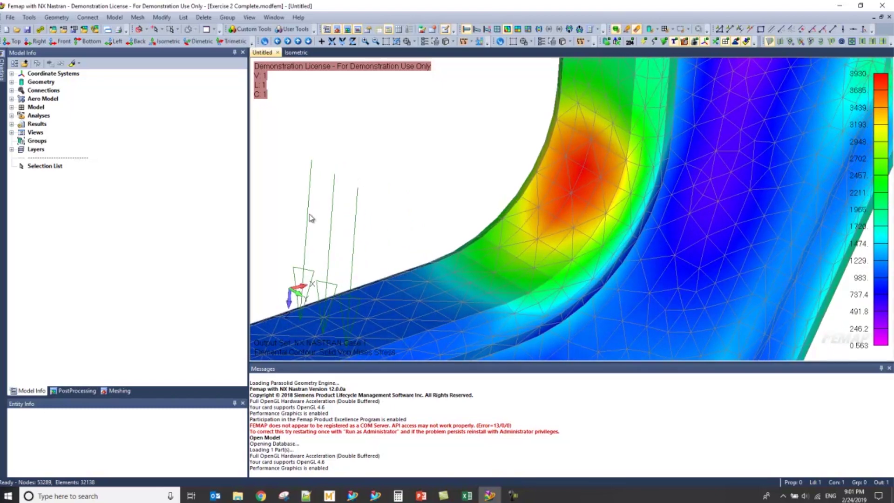
- Set the contour's data conversion to No Element Averaging in the post-processing settings
click(74, 391)
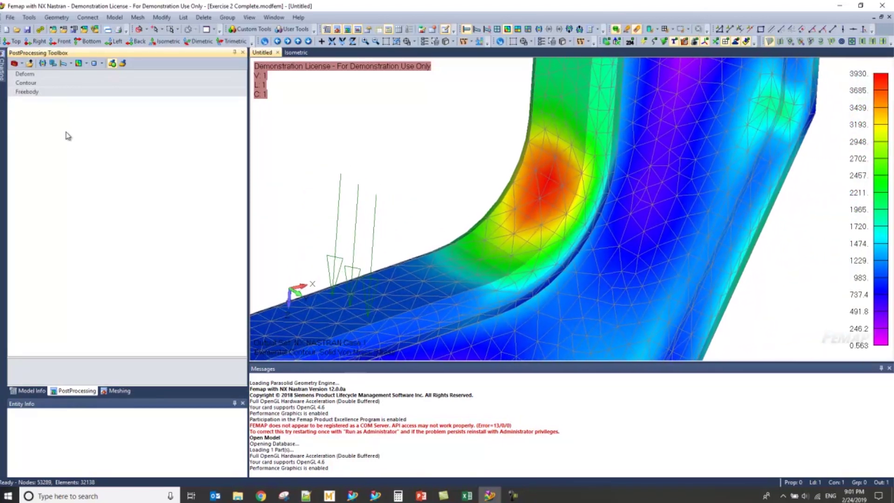
click(27, 84)
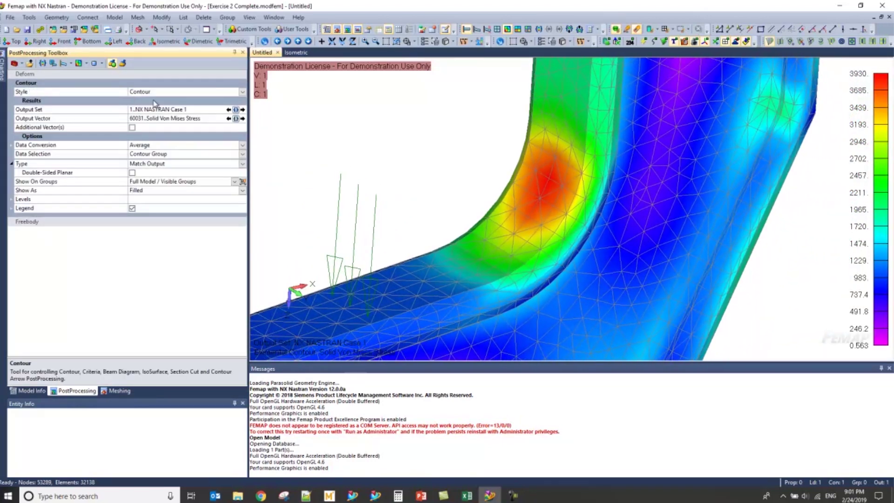
click(242, 145)
click(179, 159)
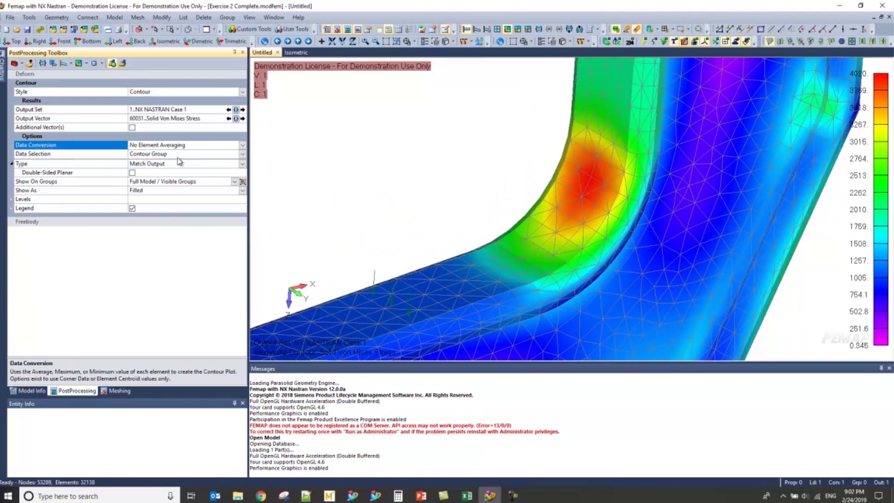
scroll(643, 194, up, 5)
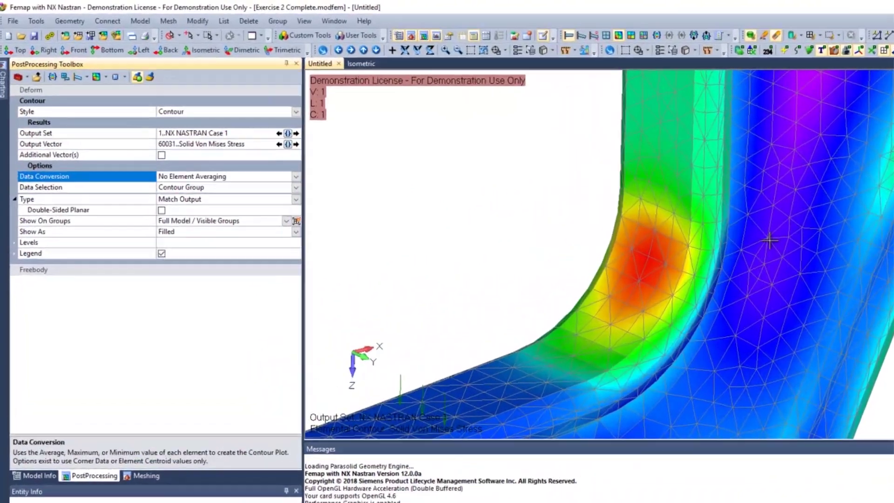
- Show the Data Table pane, enlarge it, and unlock it so that selected entities are added
click(42, 269)
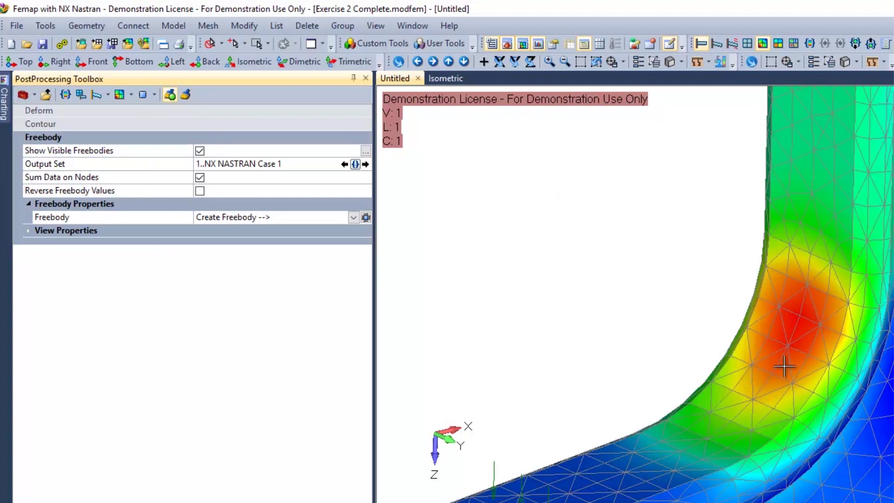
click(45, 27)
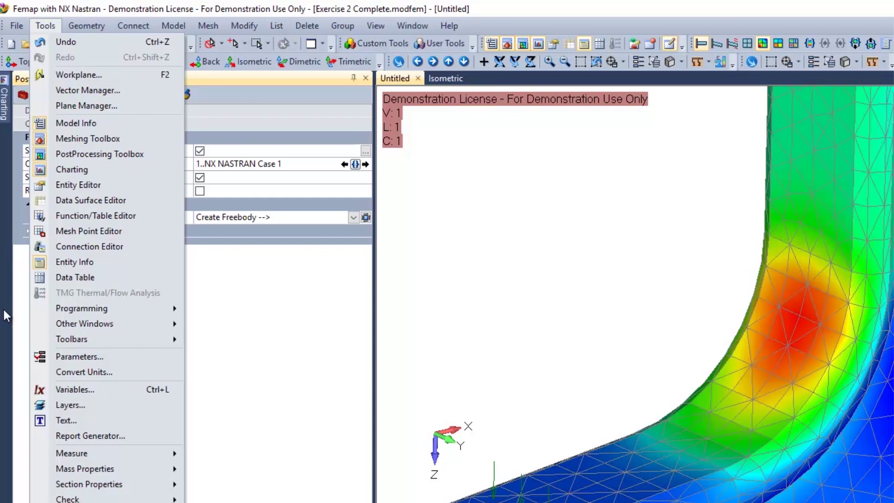
click(57, 275)
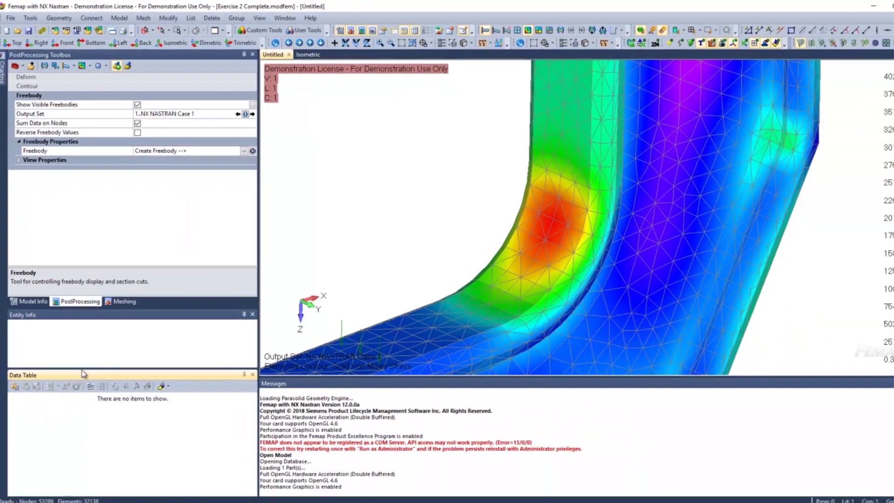
drag(83, 372, 89, 344)
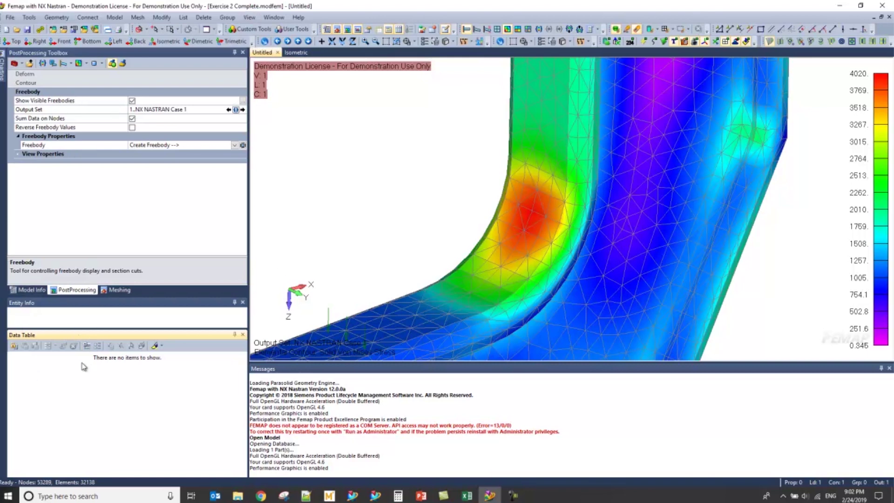
click(17, 346)
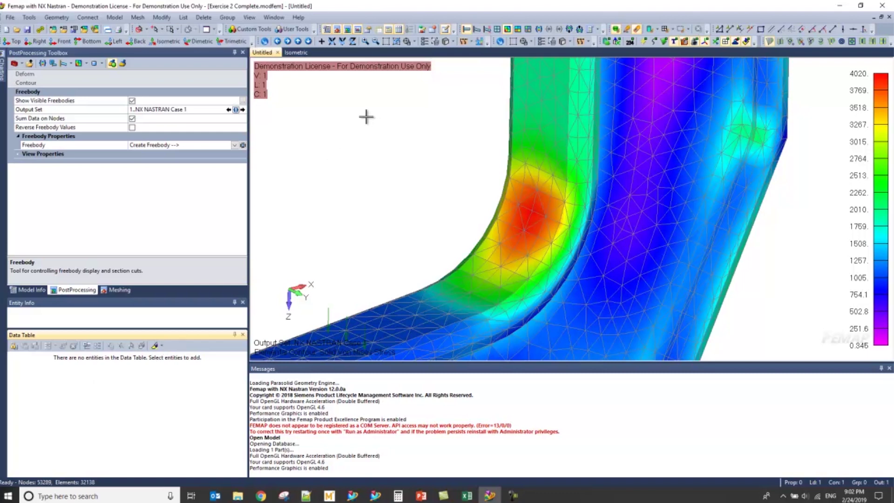
- Restrict graphical selection to elements, with Select Multiple and Front picking enabled
click(150, 29)
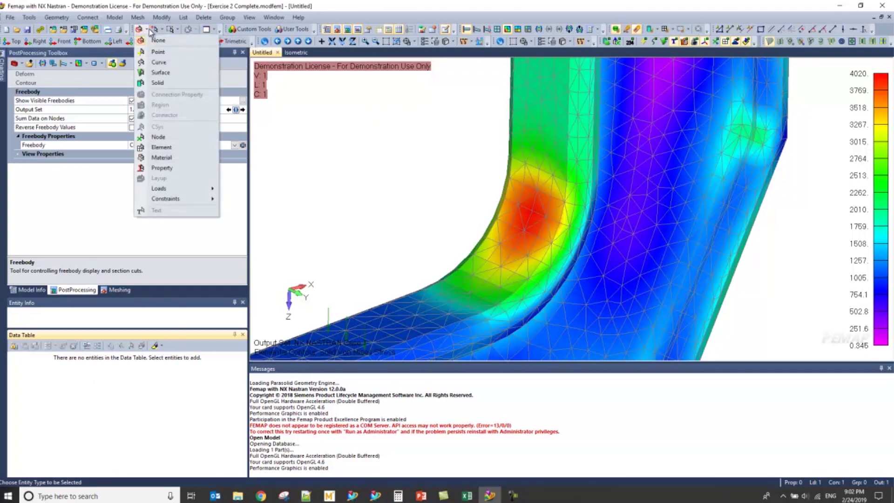
click(162, 147)
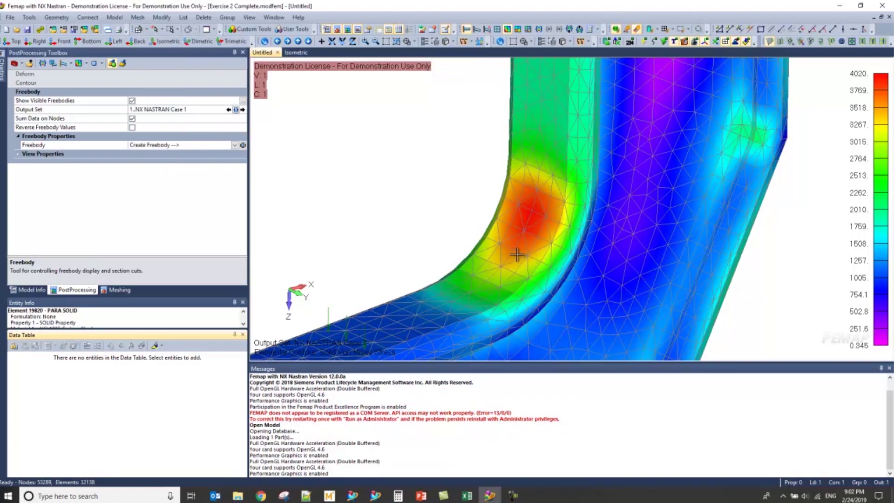
scroll(516, 253, up, 3)
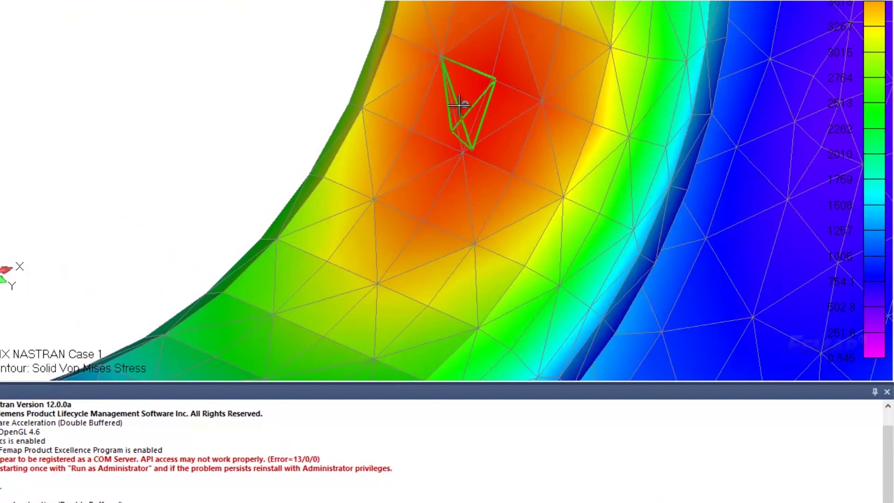
right_click(514, 141)
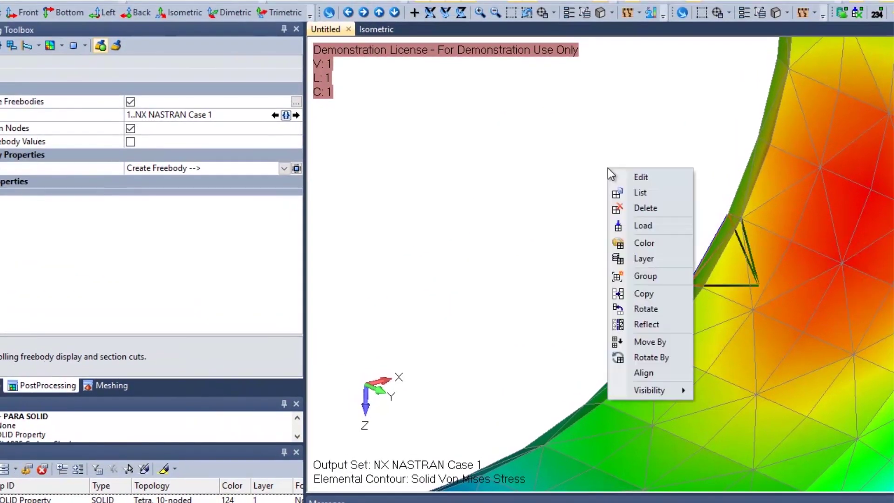
click(177, 1)
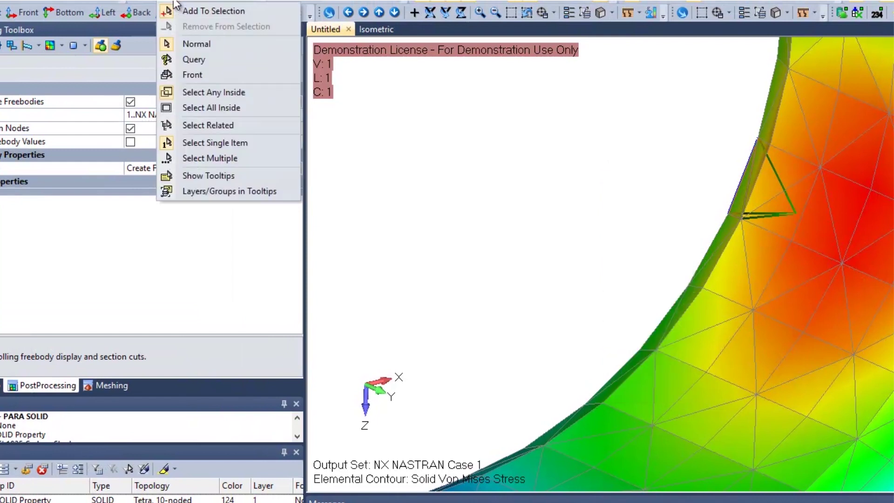
click(216, 158)
click(178, 7)
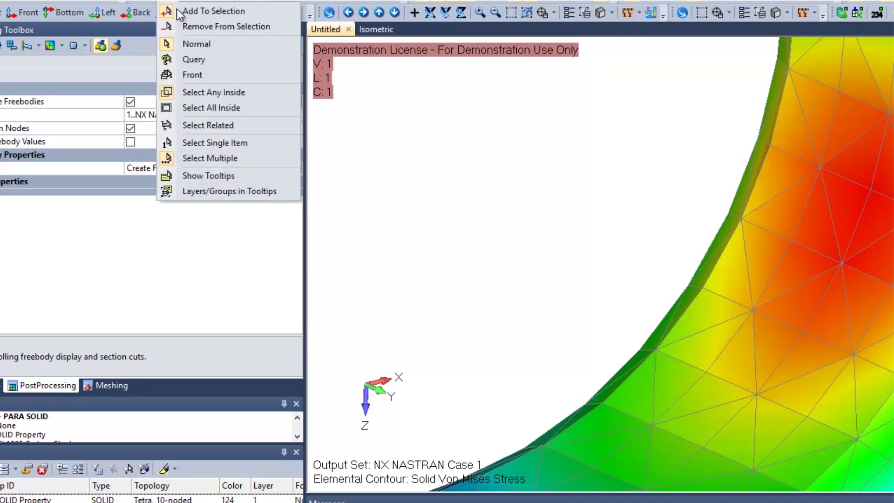
click(189, 74)
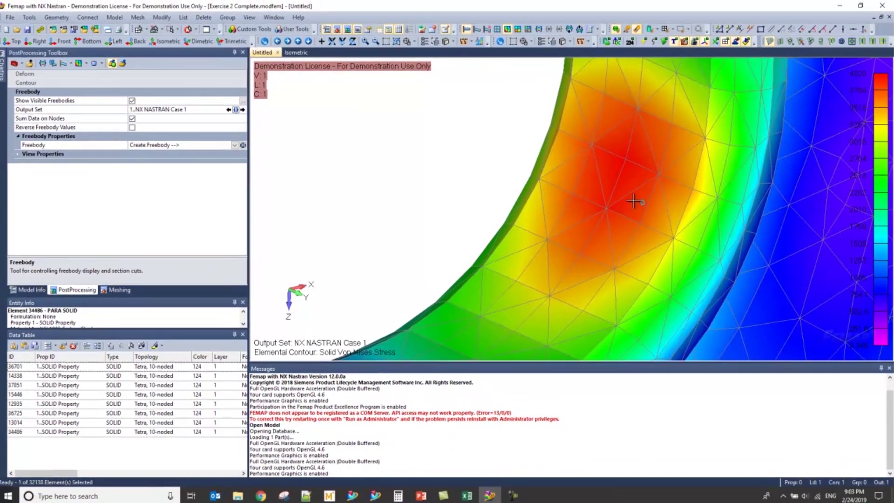
- Add several more elements from the high-stress area of the inner fillet to the Data Table
click(574, 227)
click(578, 242)
click(634, 240)
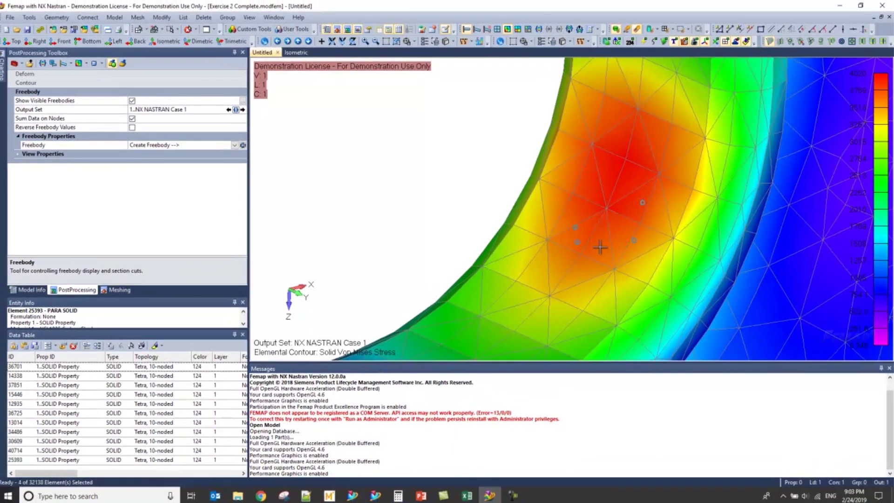
click(601, 254)
scroll(125, 406, down, 1)
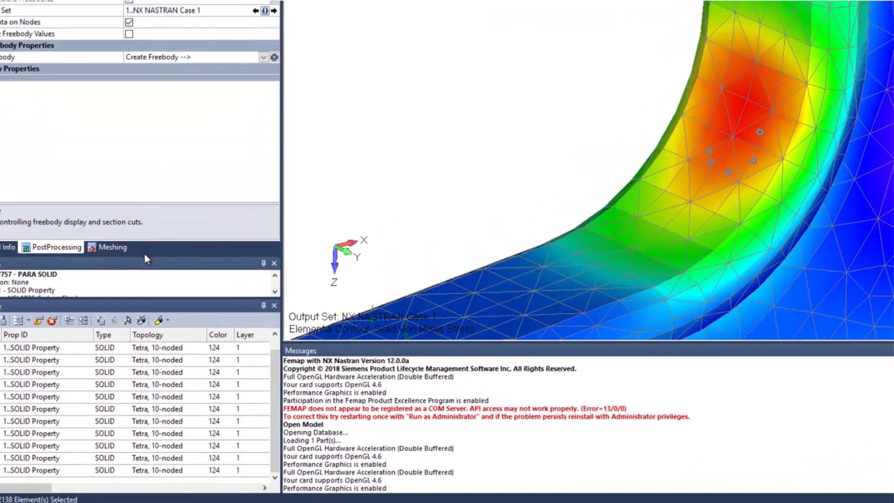
- Enlarge the Entity Info and Data Table panes in height and widen them slightly
drag(145, 254, 142, 183)
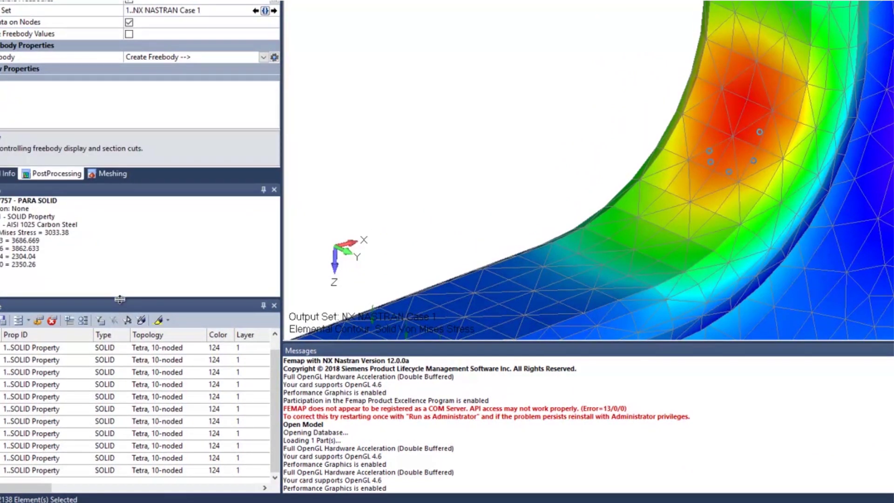
drag(123, 304, 128, 237)
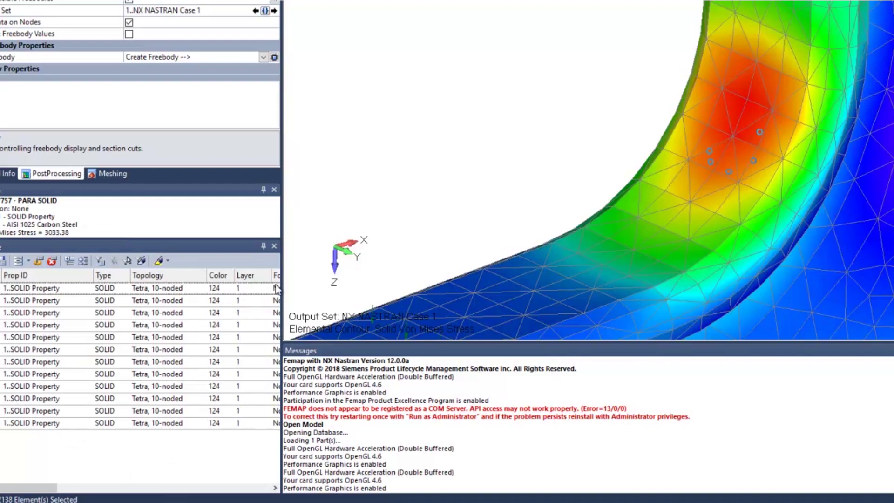
drag(281, 287, 290, 287)
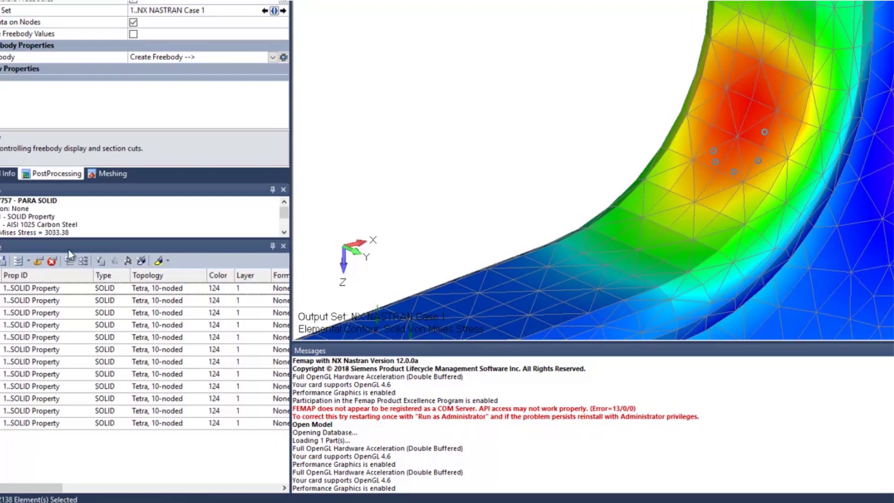
- Add the 60031..Solid Von Mises Stress results of NX NASTRAN Case 1 to the Data Table
click(39, 262)
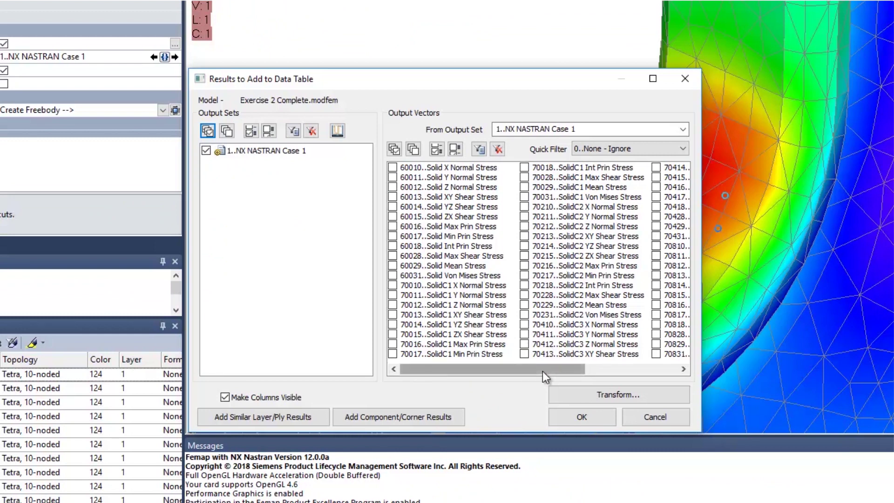
mouse_move(543, 370)
mouse_down()
mouse_move(605, 367)
mouse_move(530, 359)
mouse_up()
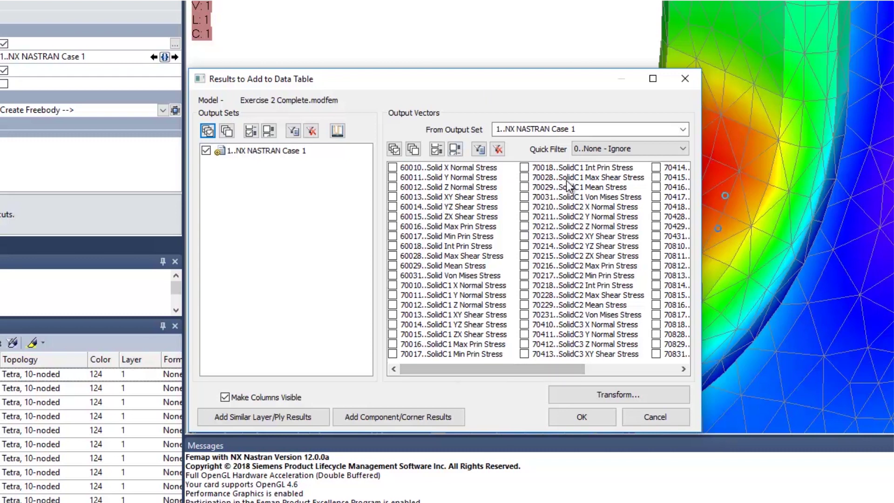
drag(571, 365, 552, 377)
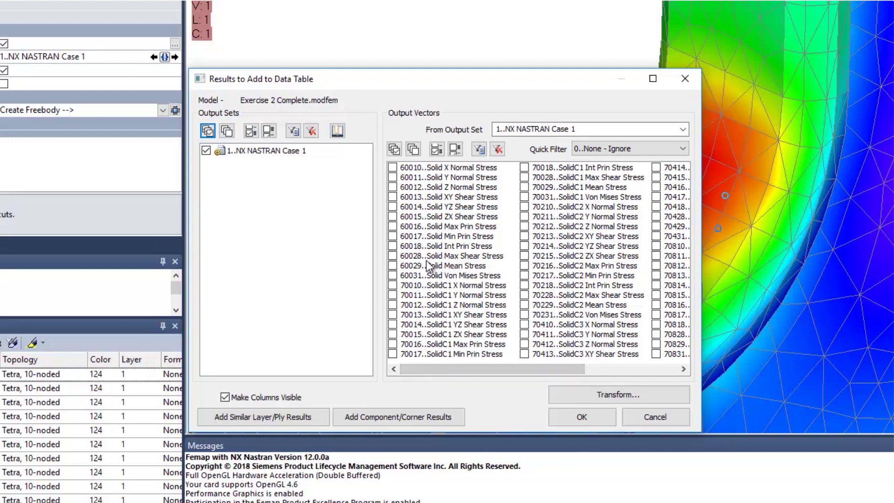
click(392, 275)
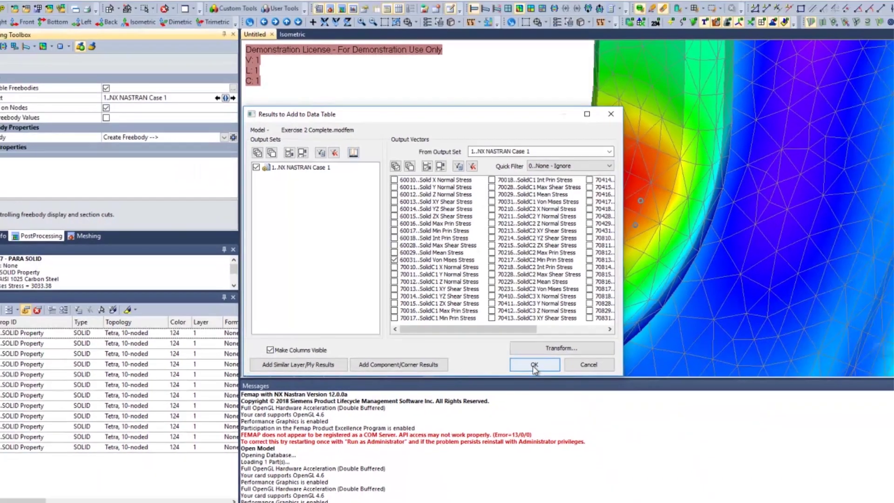
click(534, 365)
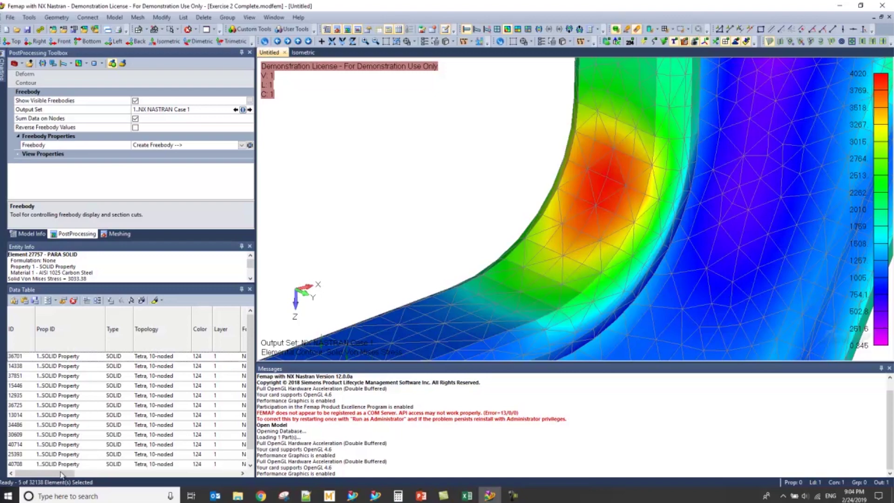
- Show only the ID, Type and 1..NX NASTRAN Case 1, 60031..Solid Von Mises Stress columns in the Data Table
drag(62, 475, 84, 454)
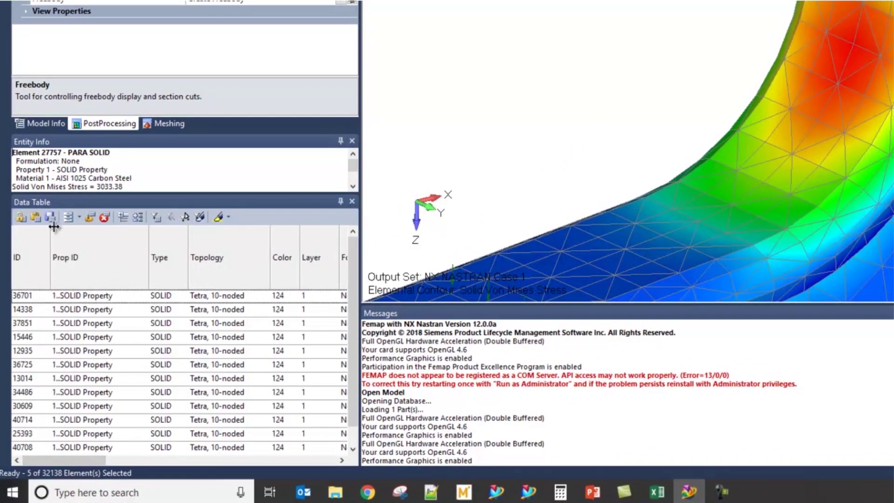
click(80, 217)
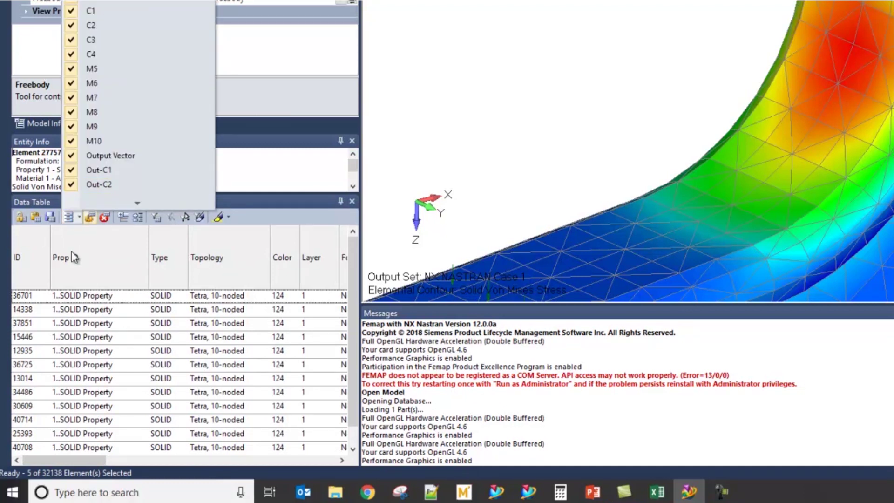
click(74, 219)
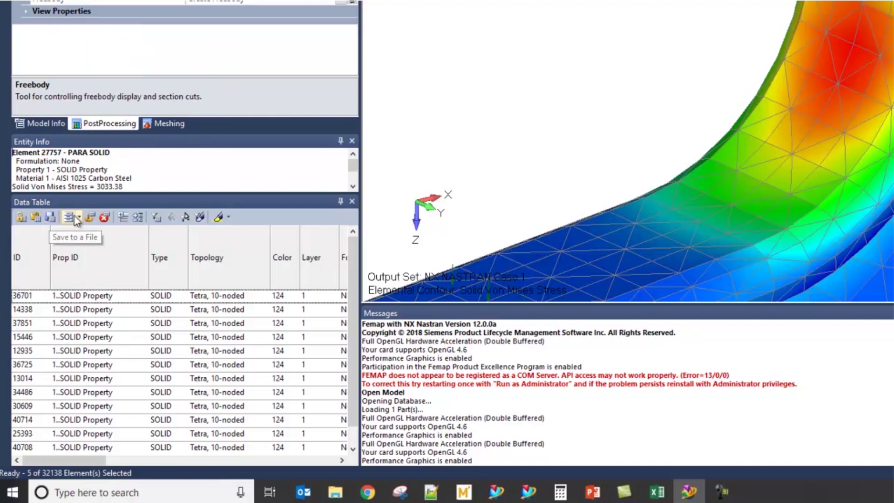
click(78, 217)
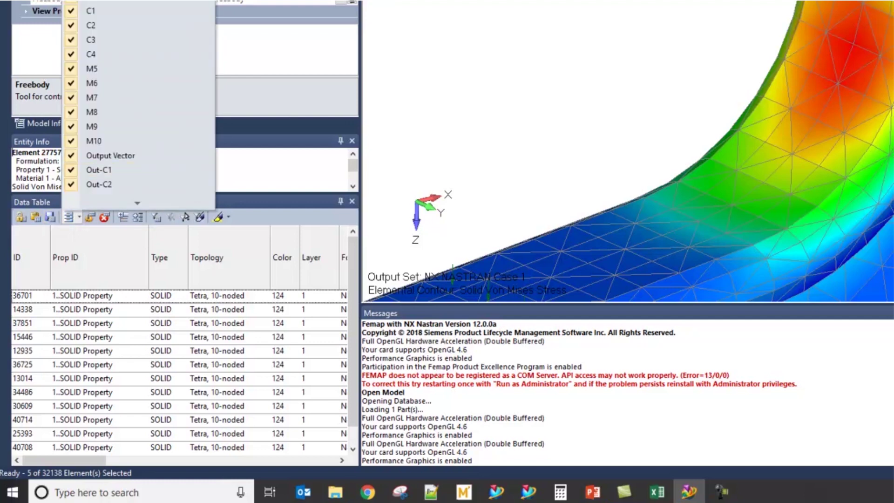
click(137, 203)
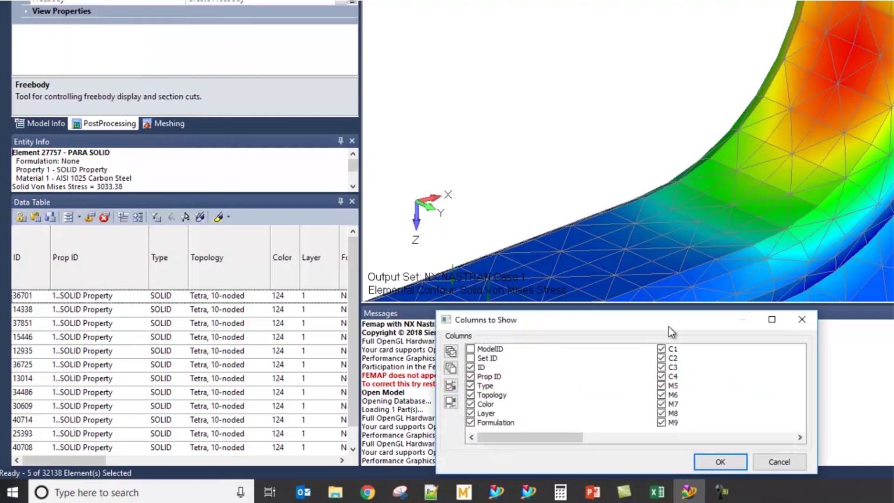
drag(665, 314, 736, 78)
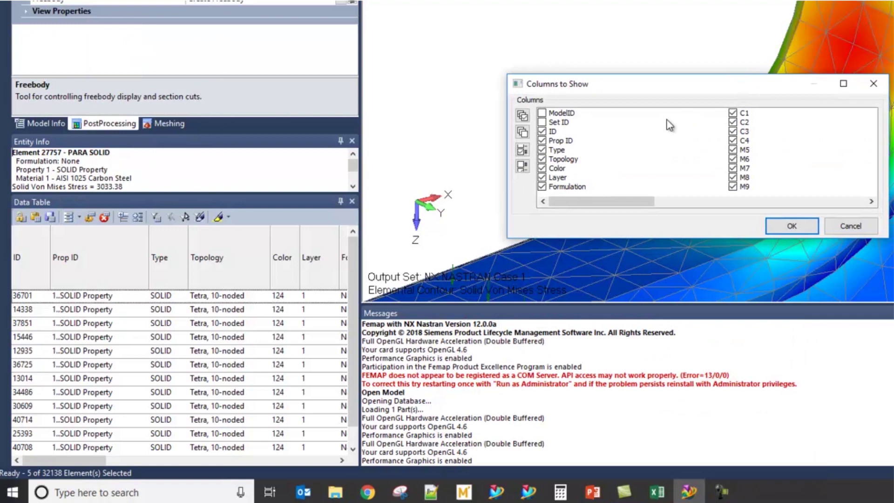
click(523, 131)
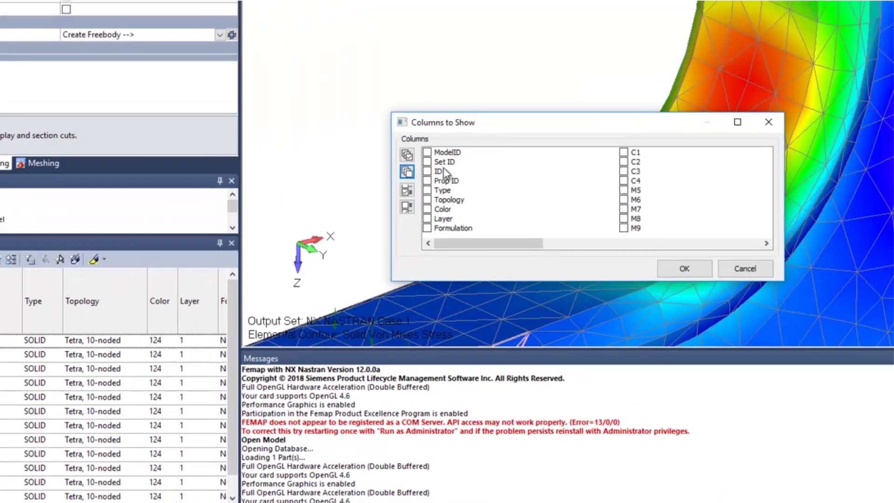
click(442, 171)
click(278, 223)
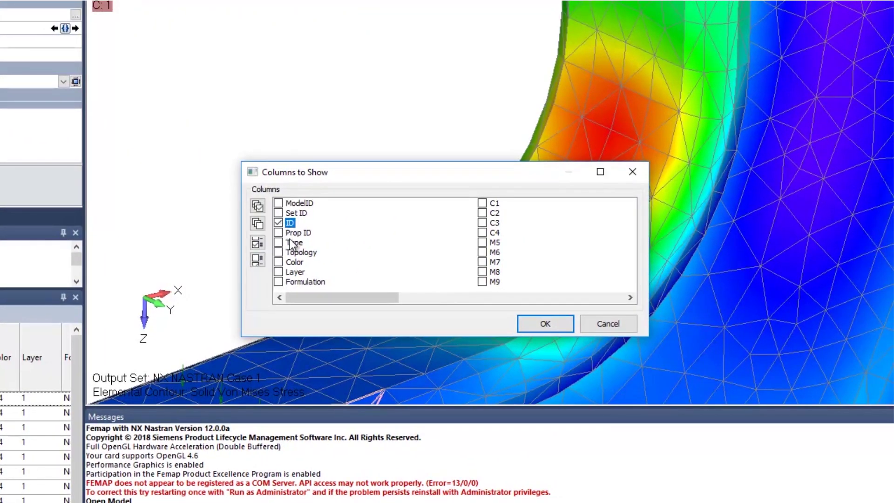
click(277, 242)
drag(331, 297, 552, 298)
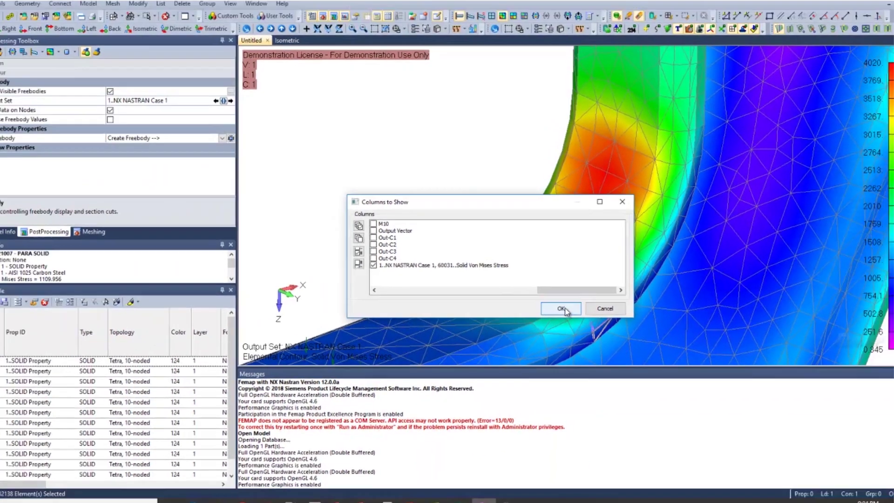
click(562, 309)
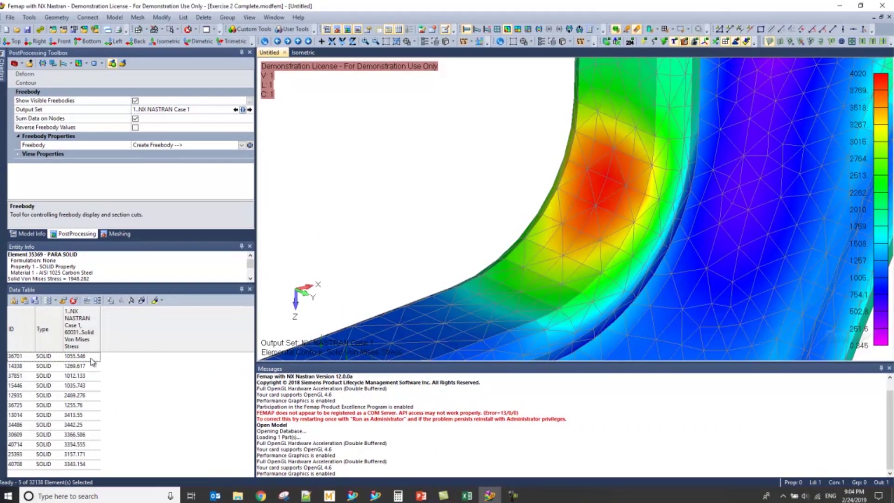
click(164, 397)
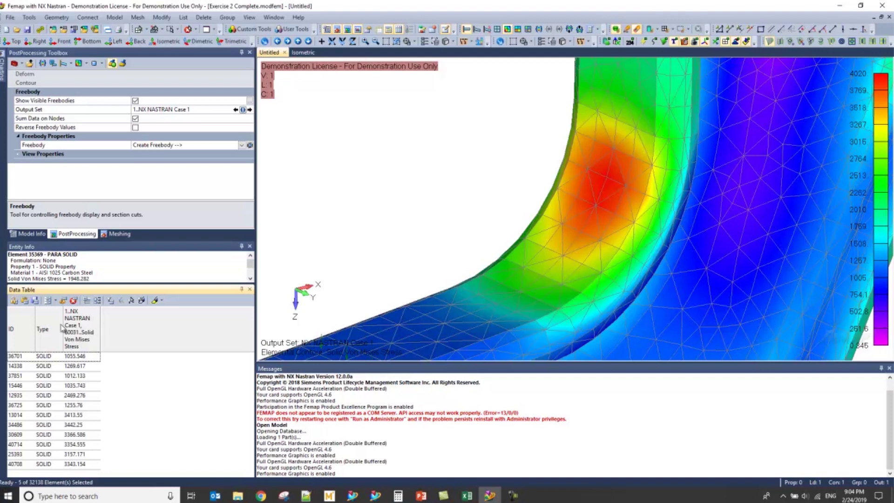
- Save the Data Table as a tab-delimited text file named High Stress Elements in the Downloads folder
click(37, 301)
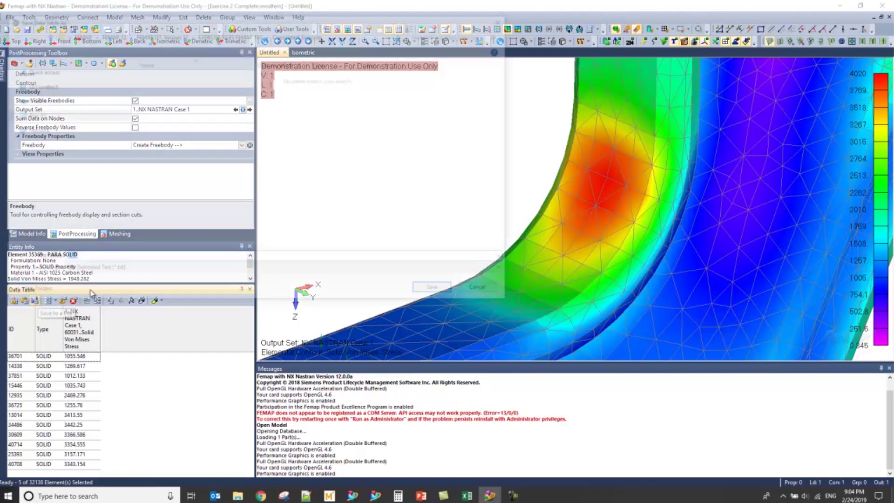
drag(239, 18, 497, 67)
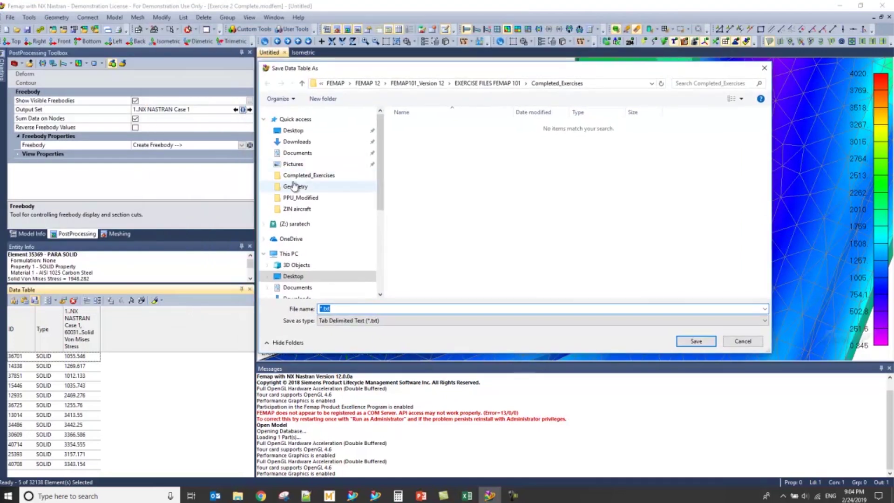
click(296, 142)
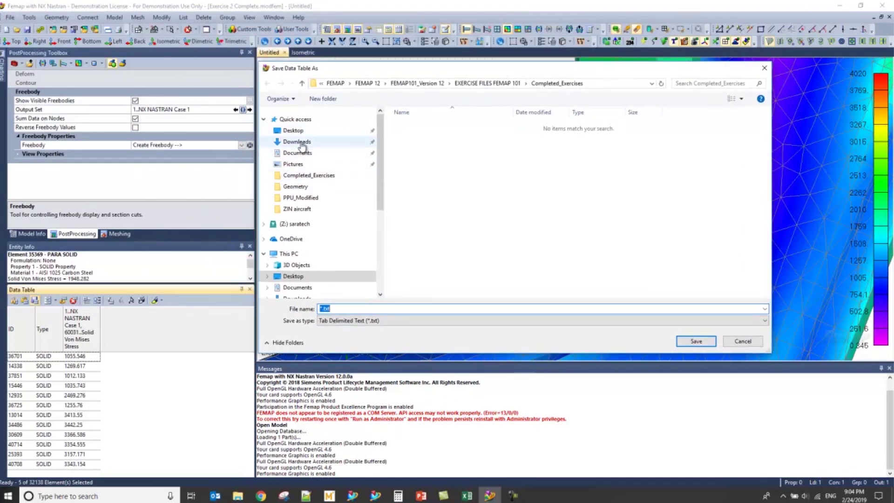
click(392, 307)
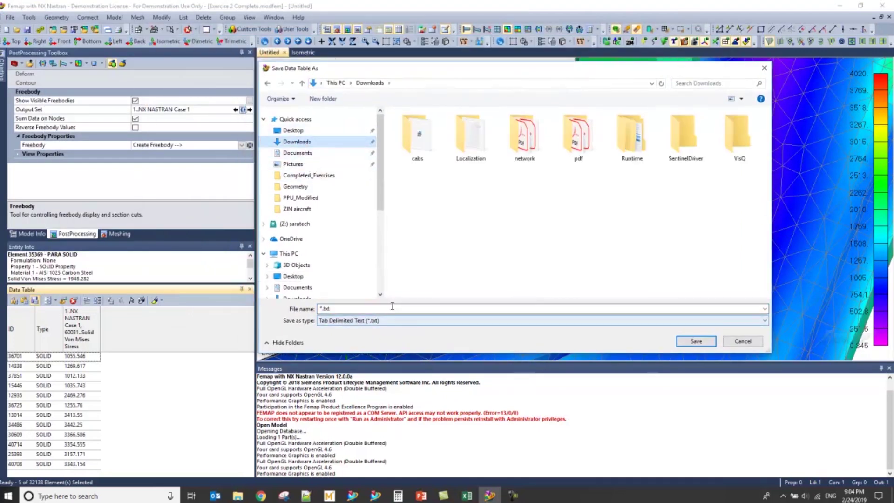
key(BackSpace)
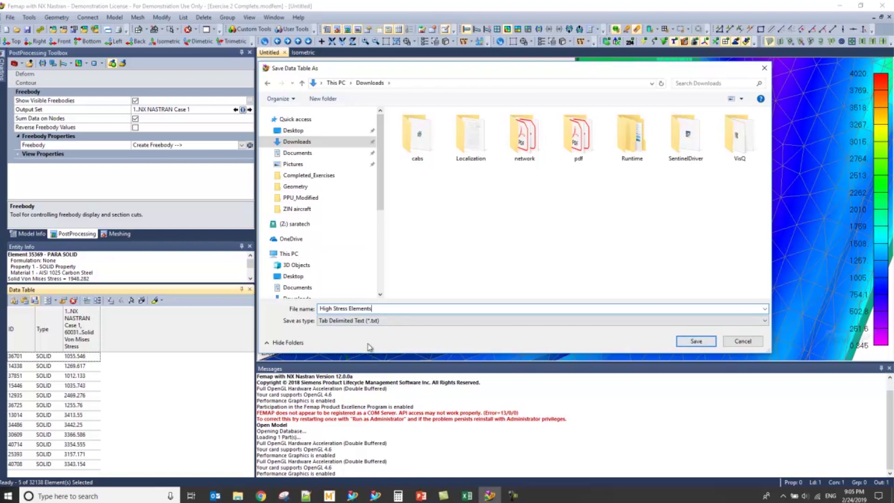
click(690, 343)
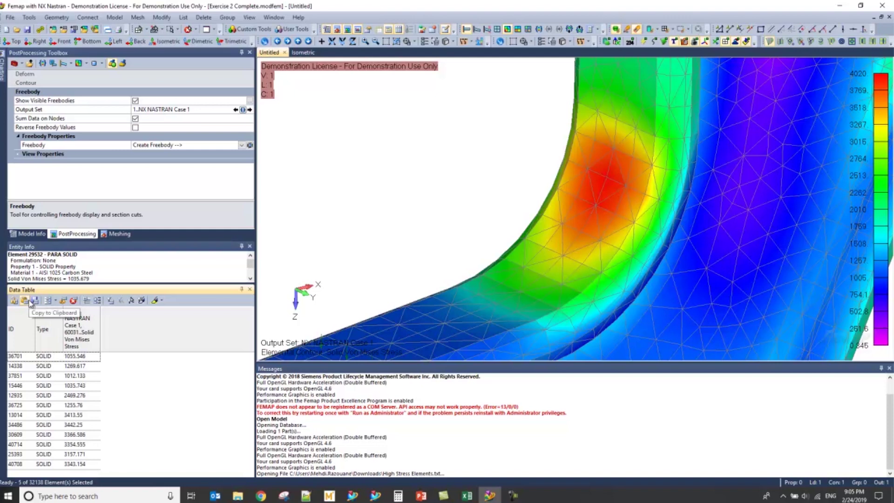
- Copy the Data Table to the clipboard, switch to Excel and paste it into Sheet1 starting at cell G5
click(466, 495)
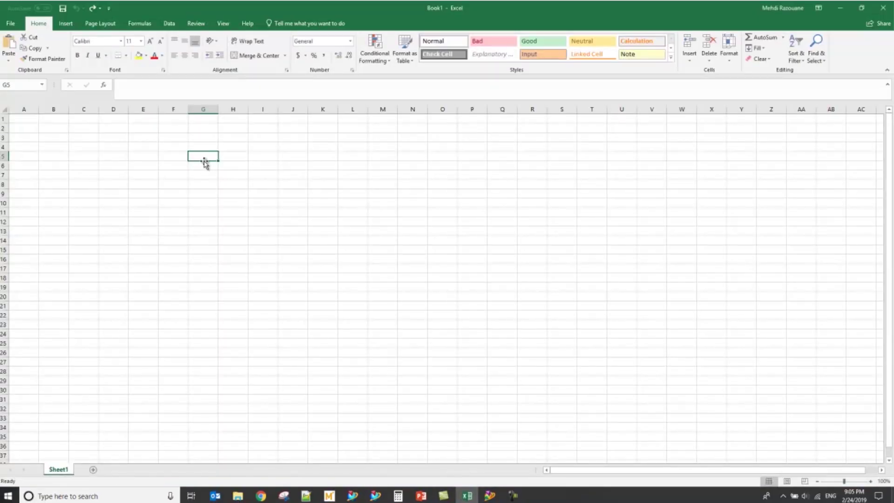
text(ID	Type	1..NX NASTRAN Case 1, 60031..Solid Von Mises Stress 36701	SOLID	1055.546 14338	SOLID	1269.617 37851	SOLID	1012.133 15446	SOLID	1035.743 12935	SOLID	2469.276 36725	SOLID	1255.76 13014	SOLID	3413.55 34486	SOLID	3442.25 30609	SOLID	3366.586 40714	SOLID	3354.555 25393	SOLID	3157.171 40708	SOLID	3343.154)
click(335, 212)
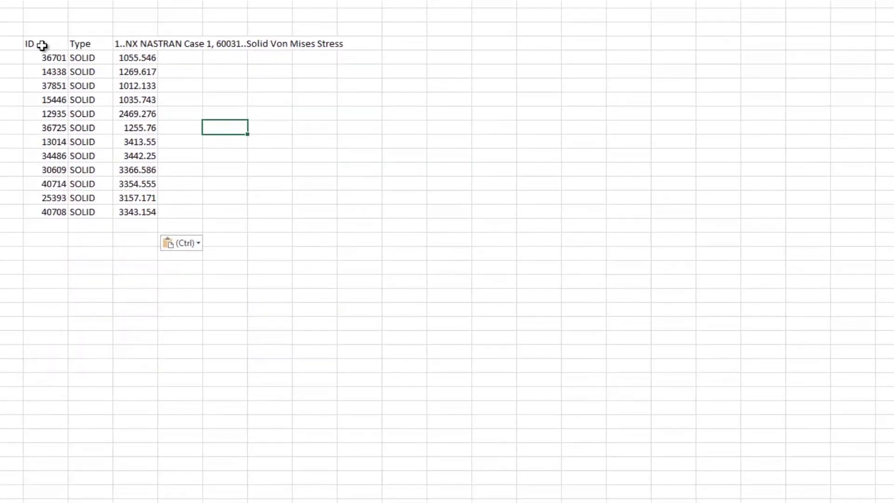
drag(42, 46, 315, 219)
click(315, 222)
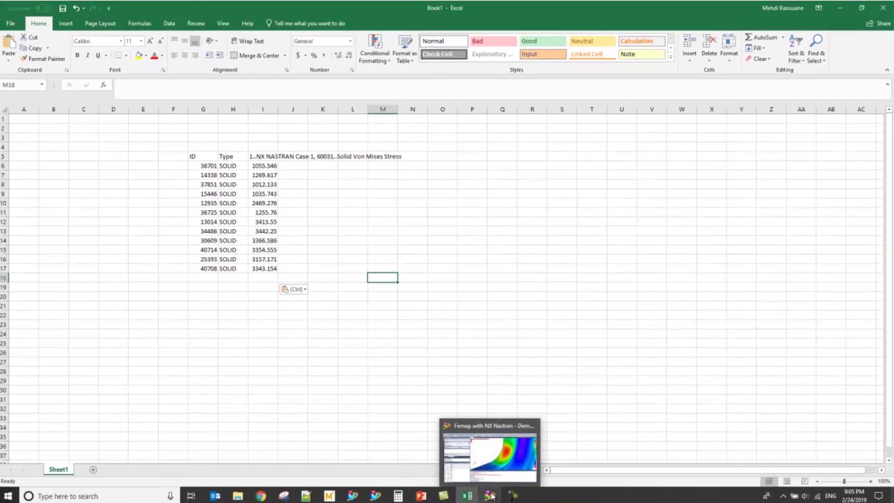
- Switch back to the Femap window with the bracket's stress contour
click(492, 496)
click(530, 410)
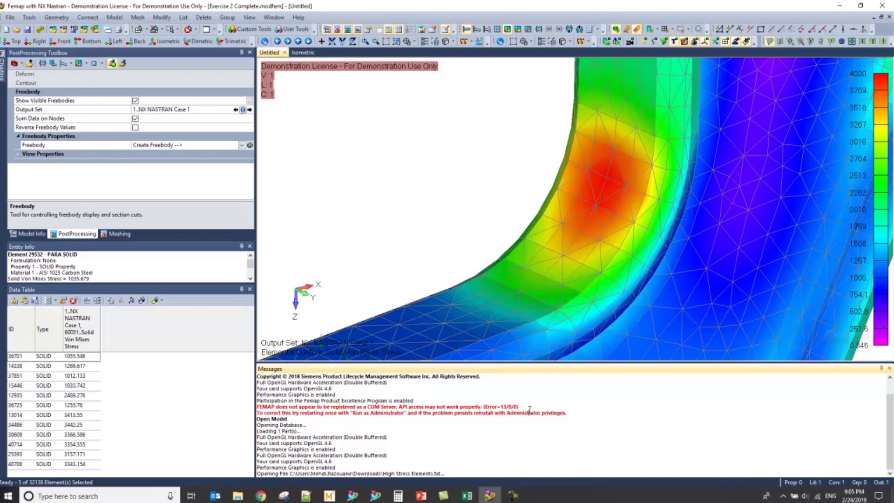
mouse_move(513, 496)
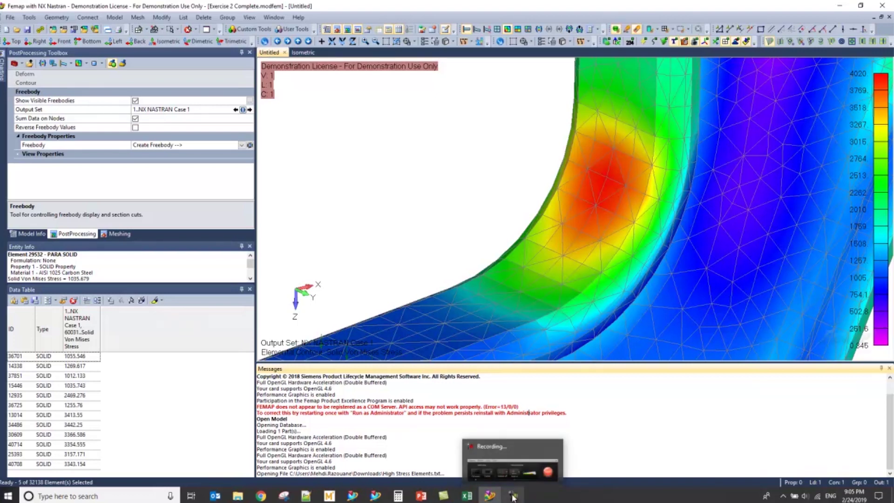